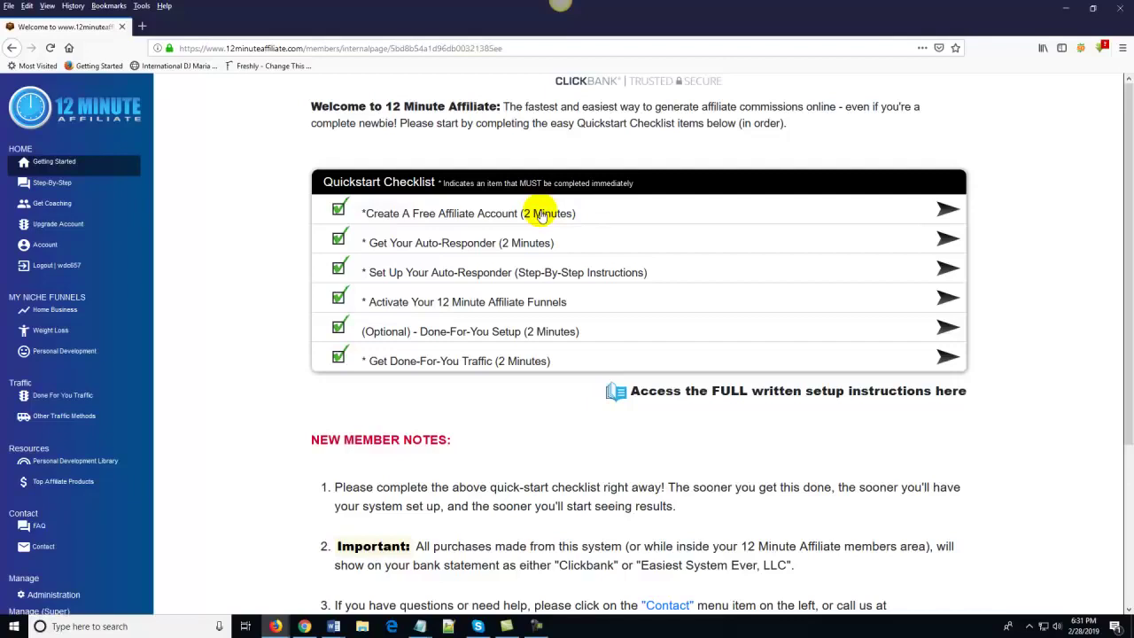
Untick Step #1 to clear the saved Clickbank ID and close the panel
left_click(945, 211)
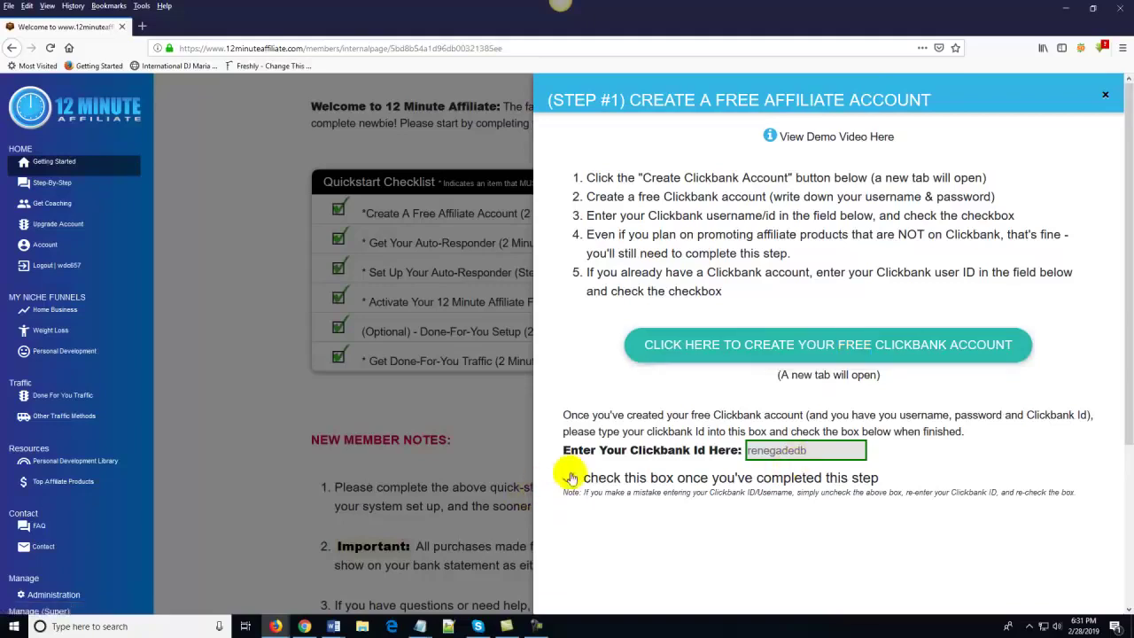
left_click(633, 480)
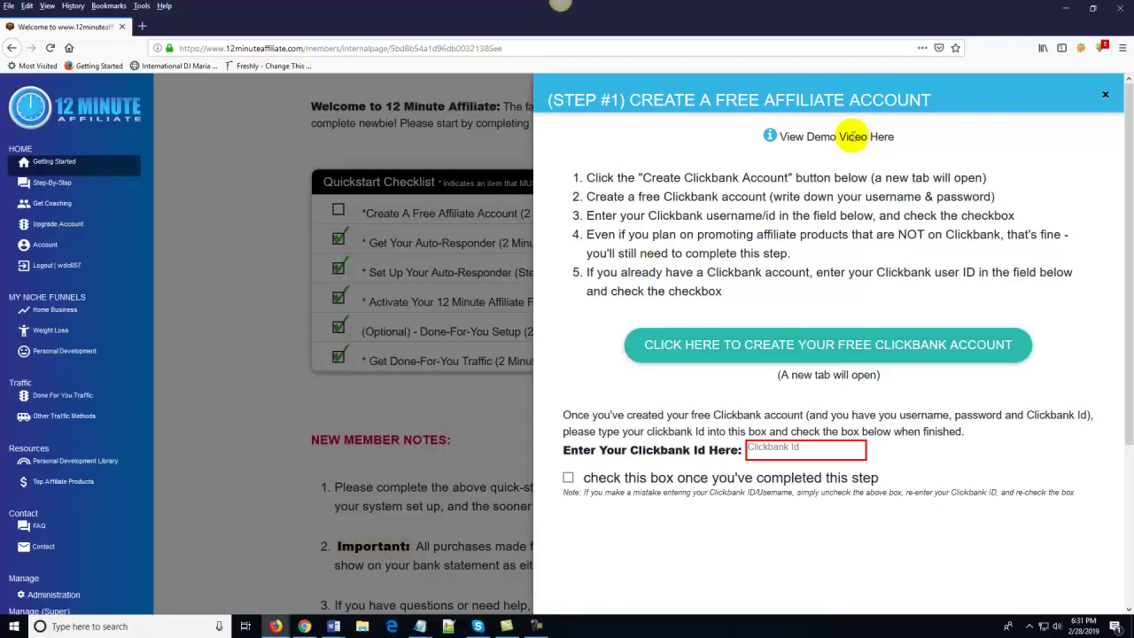
left_click(464, 432)
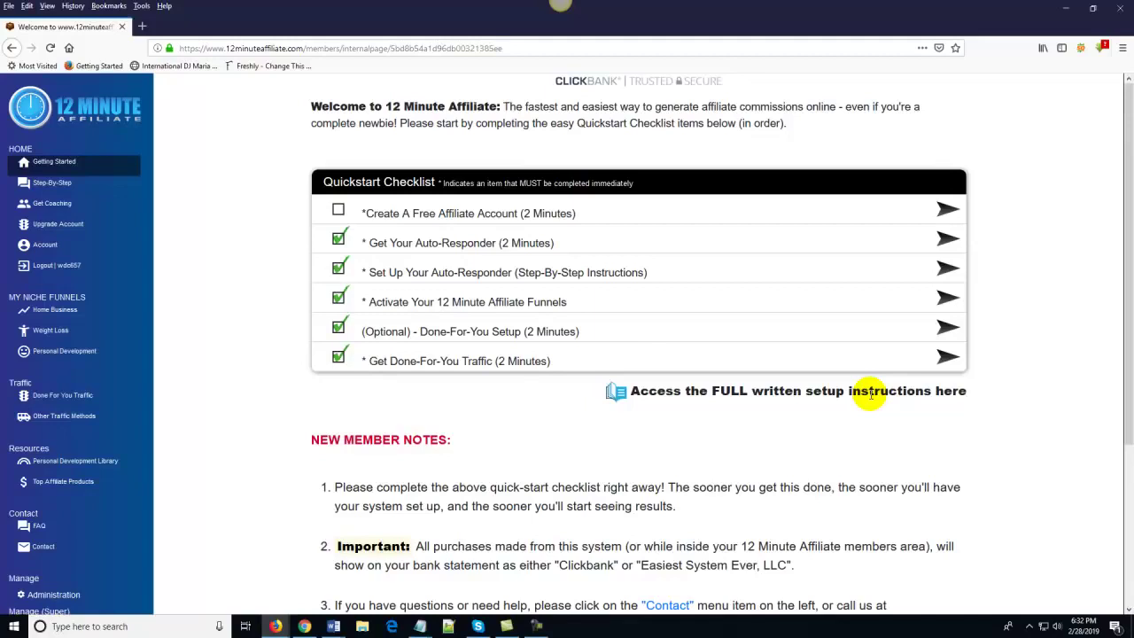
Re-enter the Clickbank ID in Step #1, mark it complete, and close the panel
left_click(944, 207)
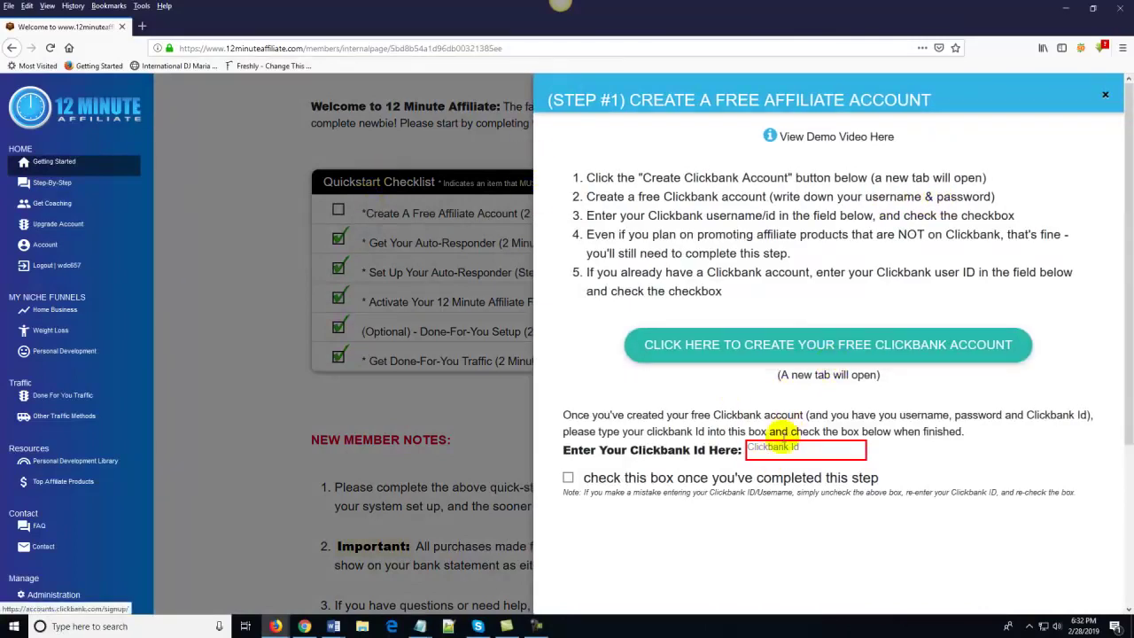
left_click(786, 447)
type("rene")
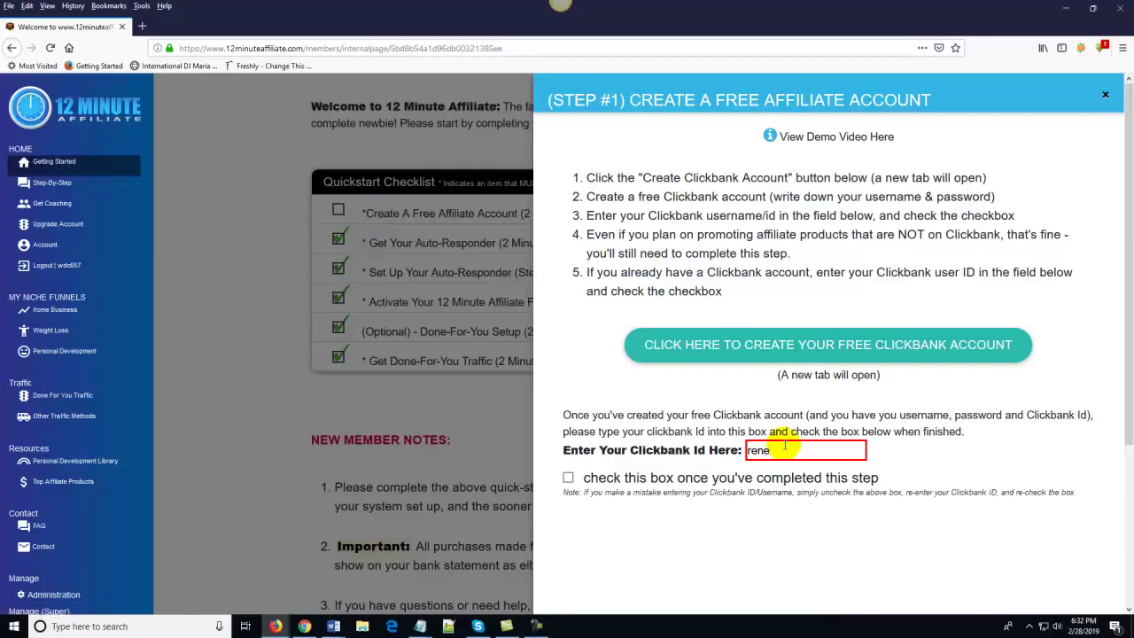
type("gadedb")
left_click(568, 478)
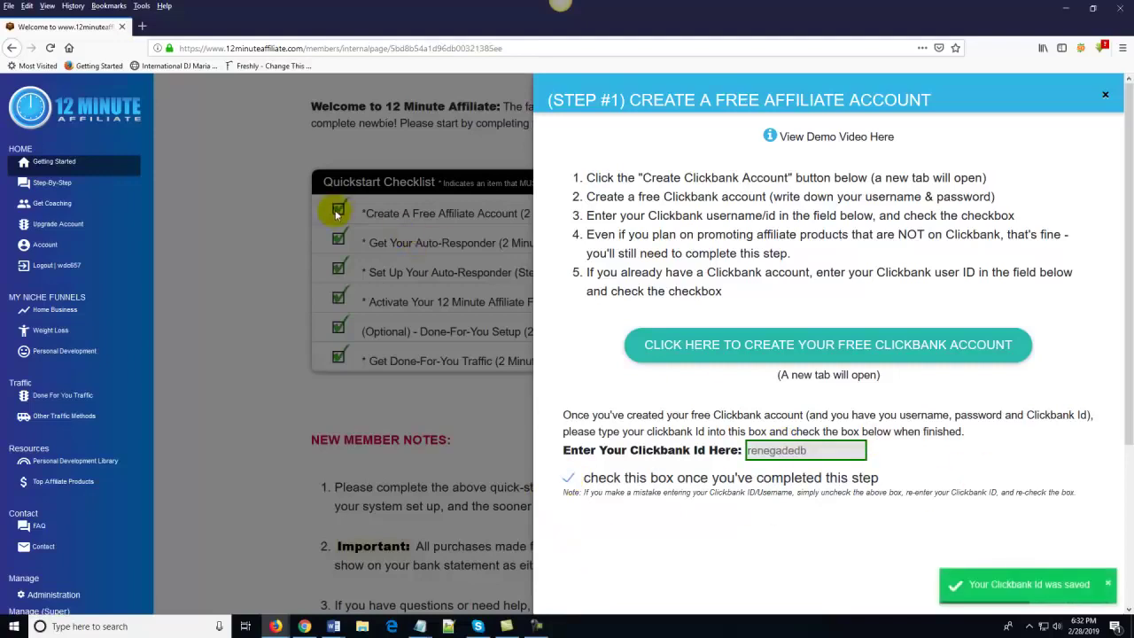
left_click(350, 405)
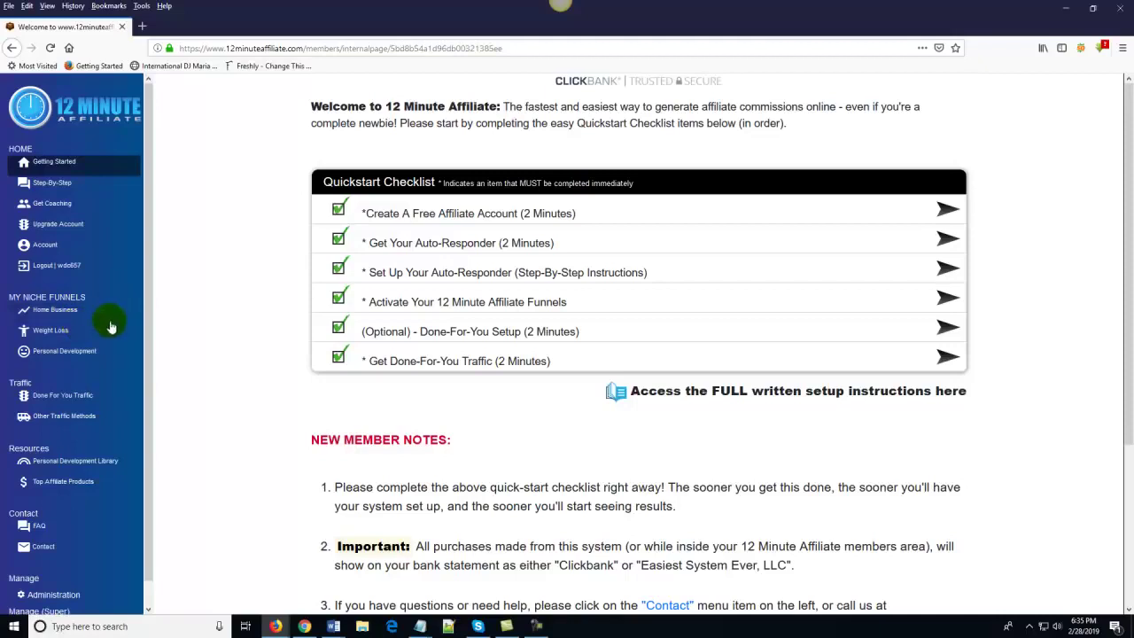
Show the Weight Loss Instant Funnels list with instant-wl-1 and instant-wl-2 previews
left_click(64, 333)
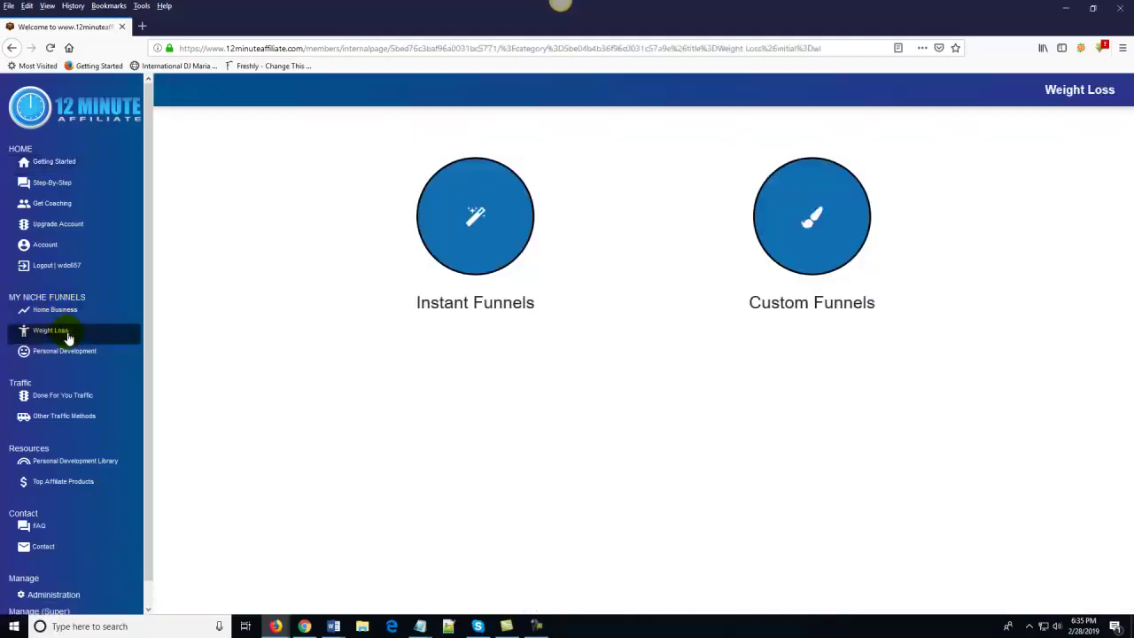
left_click(471, 217)
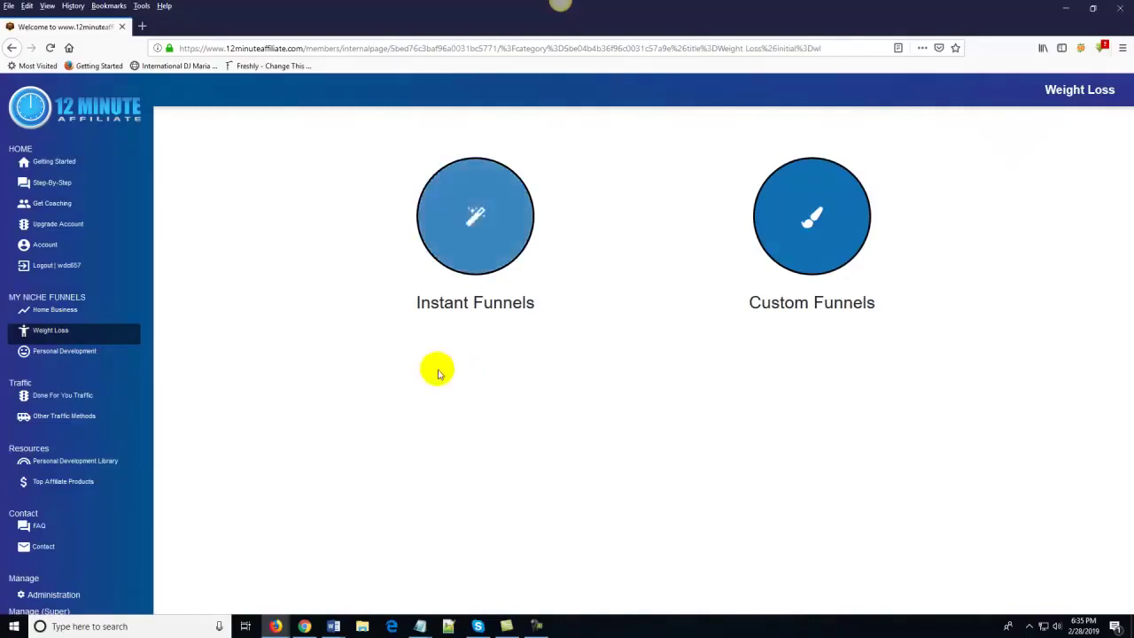
left_click(849, 248)
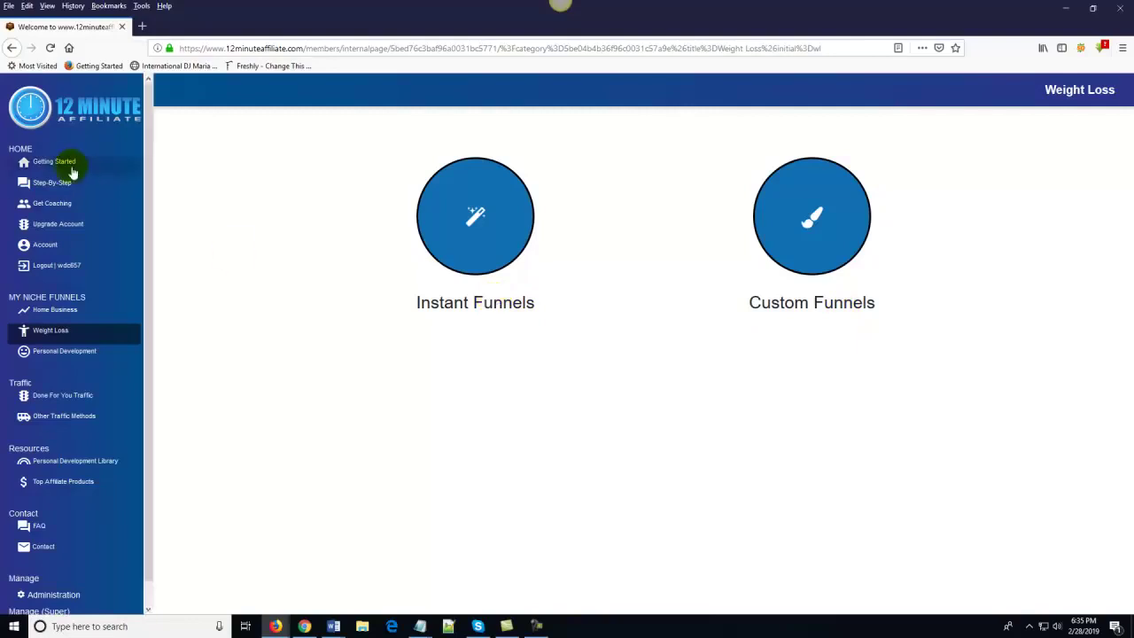
left_click(69, 165)
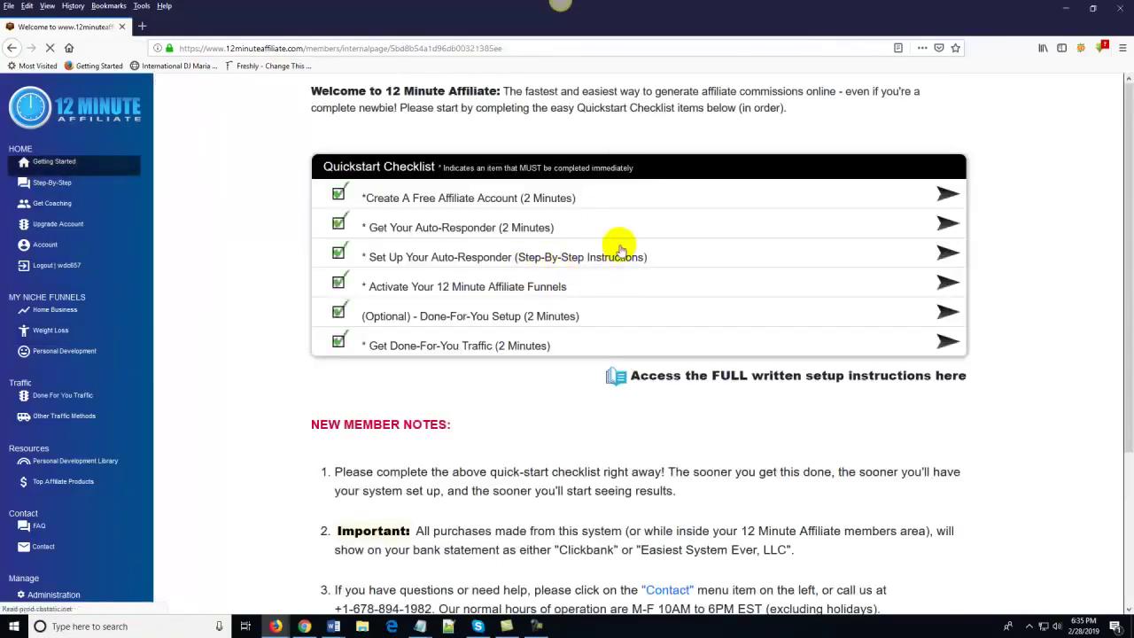
left_click(59, 330)
left_click(460, 305)
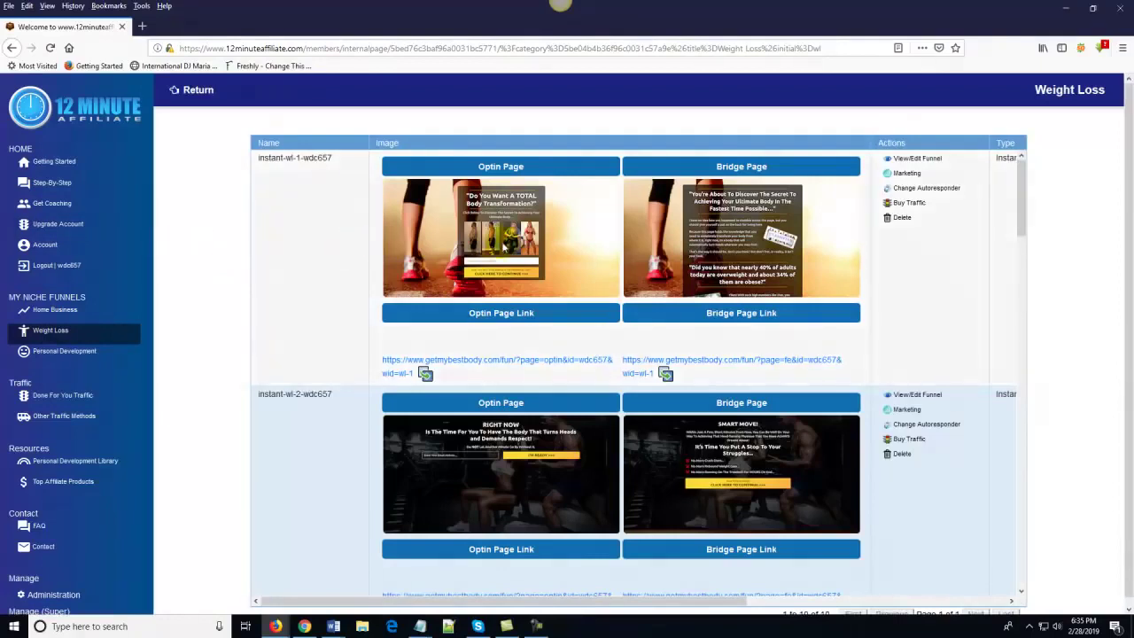
Look through the Weight Loss funnel table, then go to the Home Business niche page
scroll(774, 204, "down", 1)
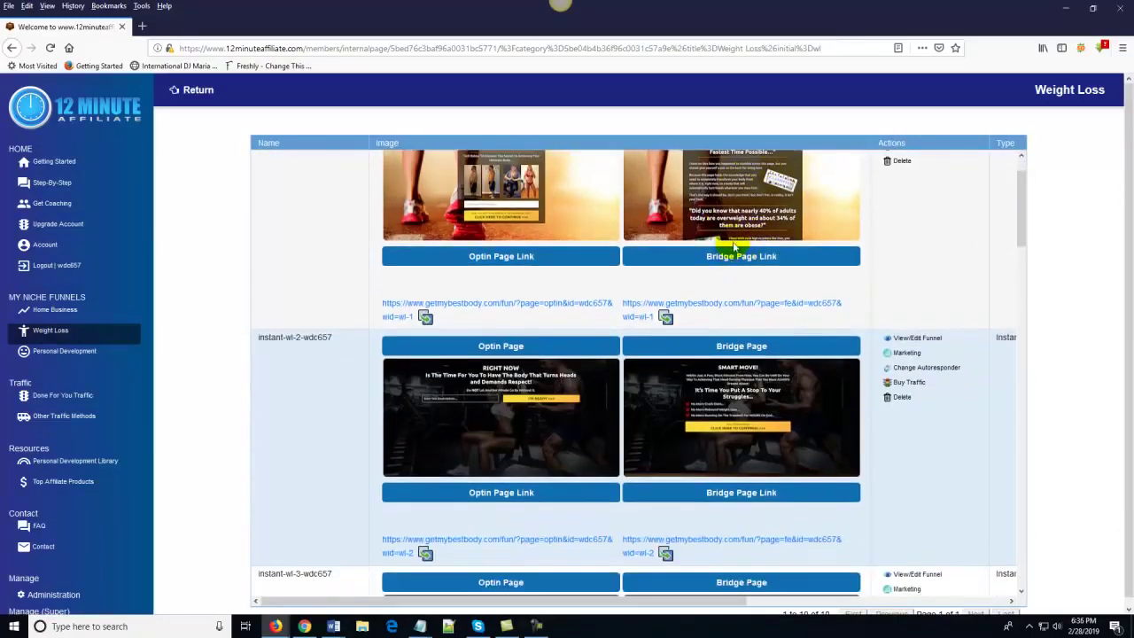
scroll(757, 243, "down", 10)
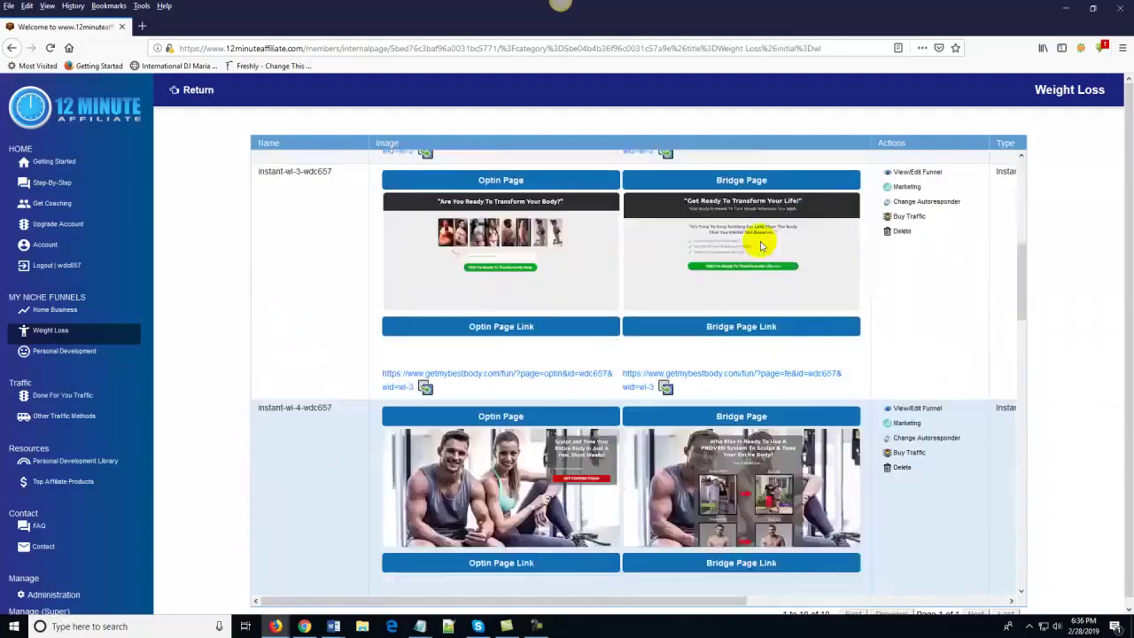
scroll(761, 246, "down", 3)
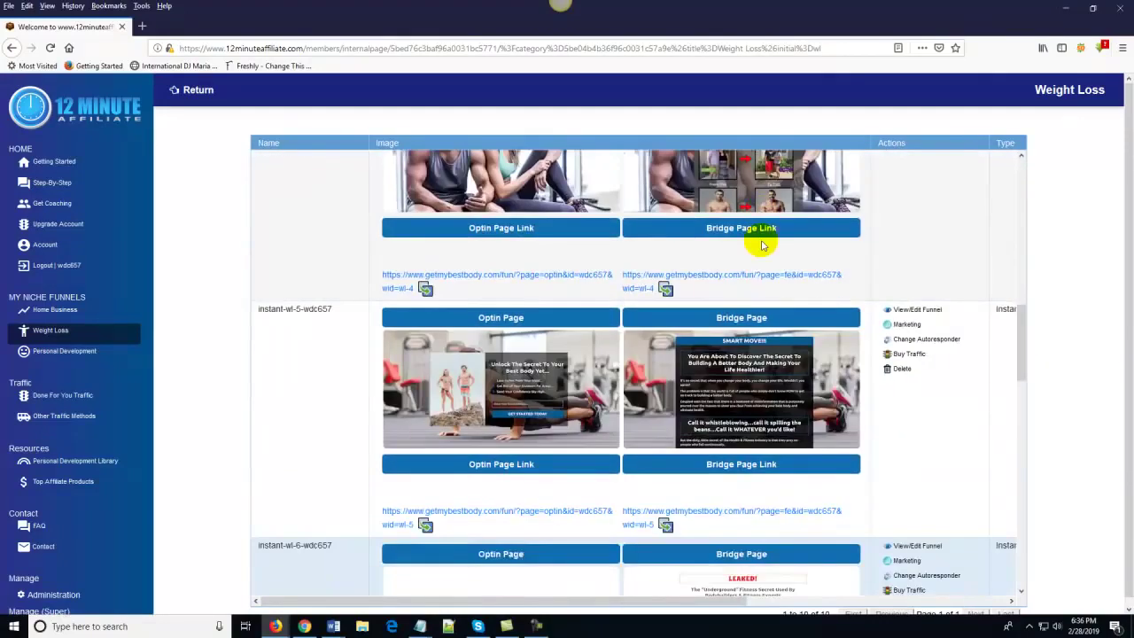
scroll(762, 246, "down", 5)
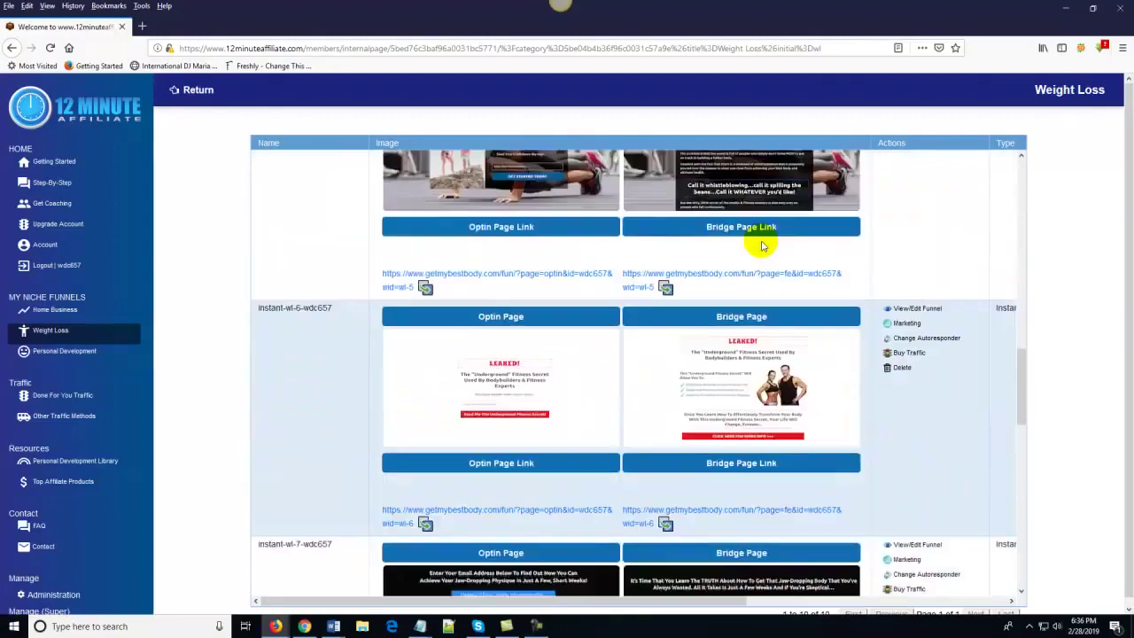
scroll(761, 246, "down", 7)
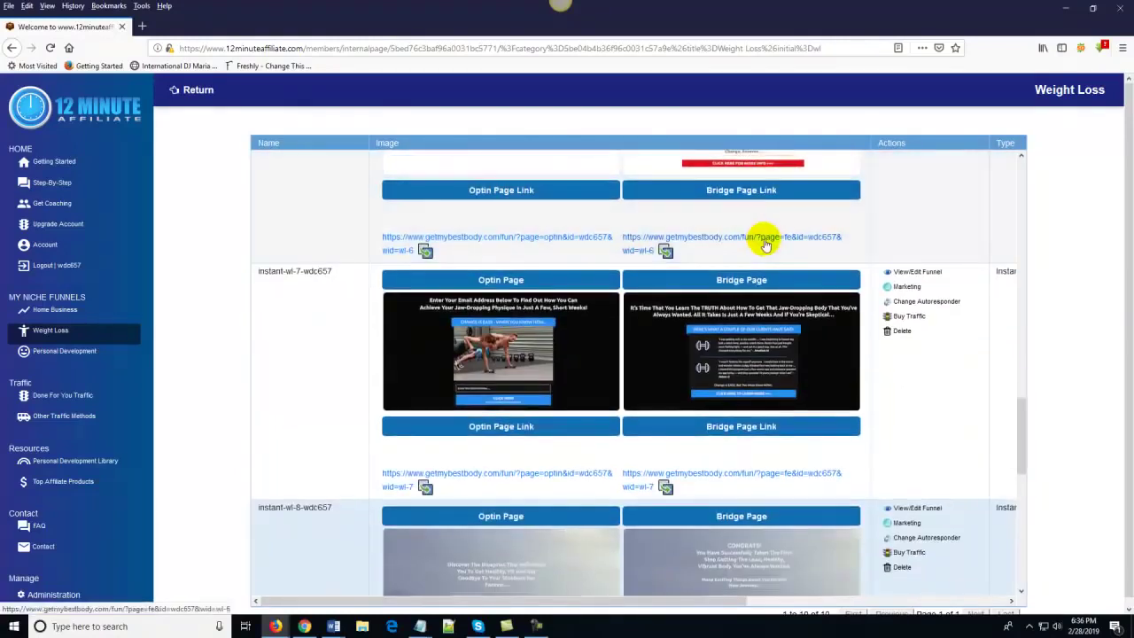
scroll(765, 244, "down", 2)
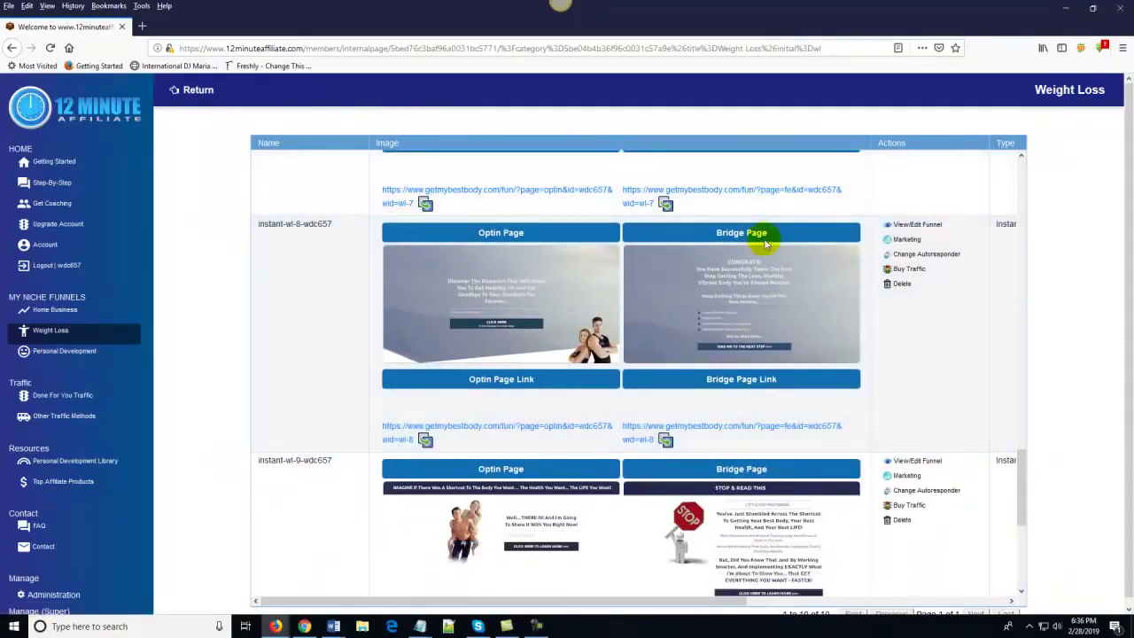
scroll(760, 240, "down", 2)
scroll(765, 245, "up", 12)
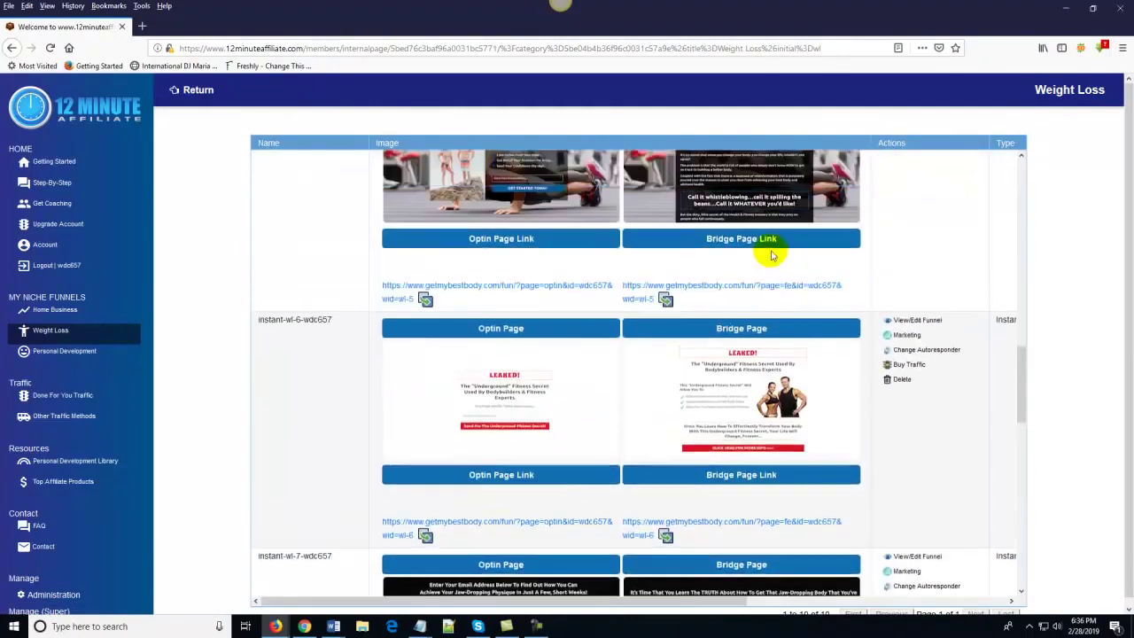
scroll(771, 255, "up", 18)
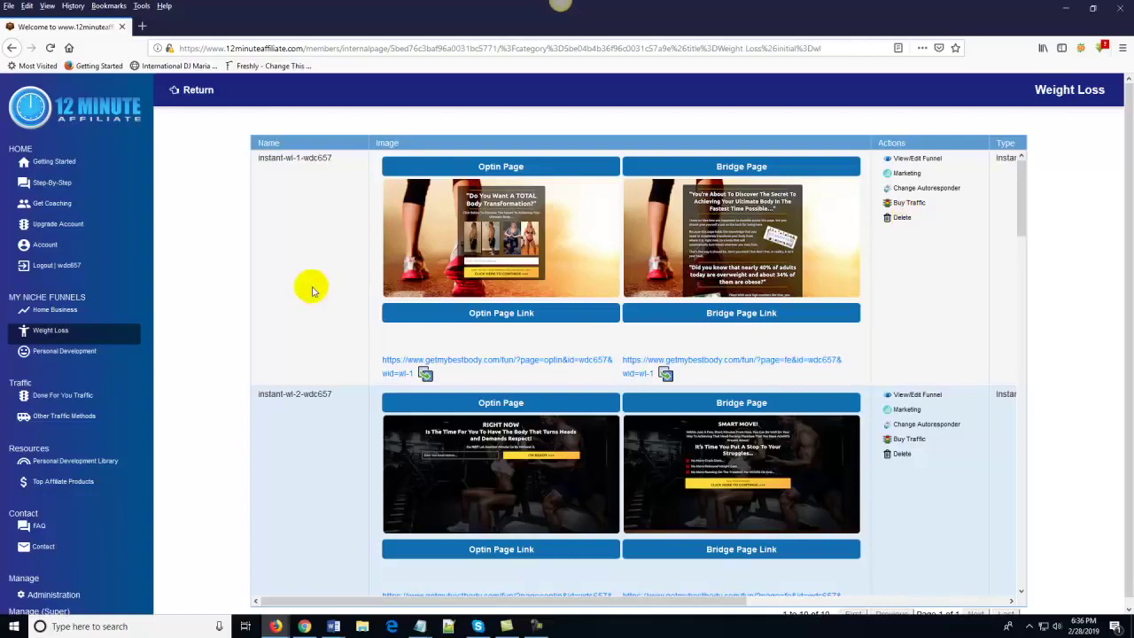
scroll(312, 289, "down", 4)
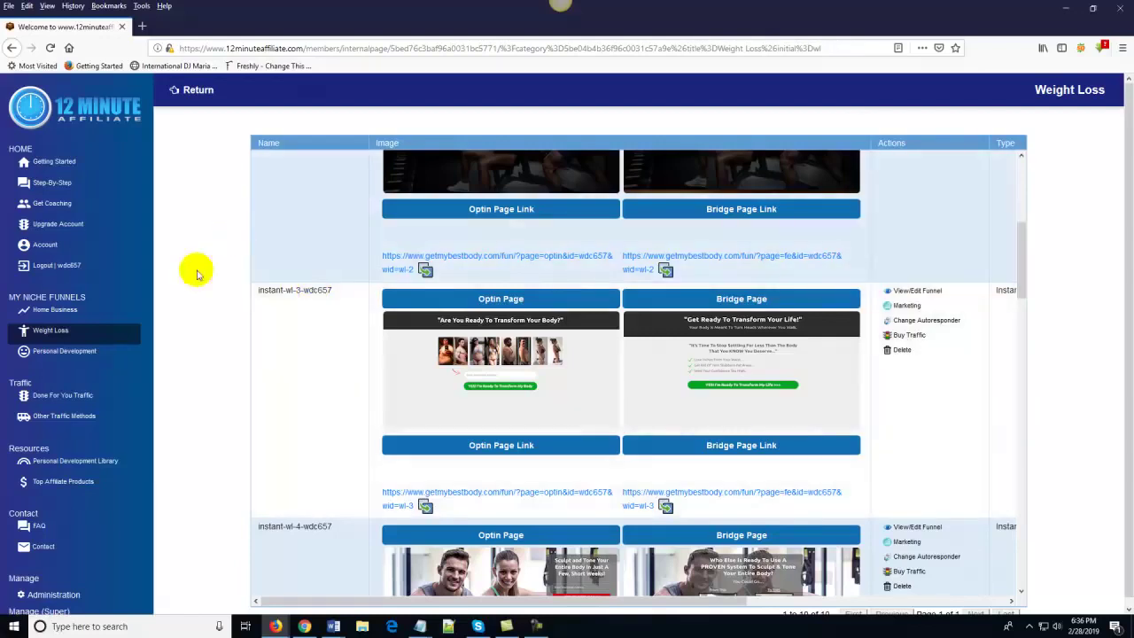
left_click(71, 310)
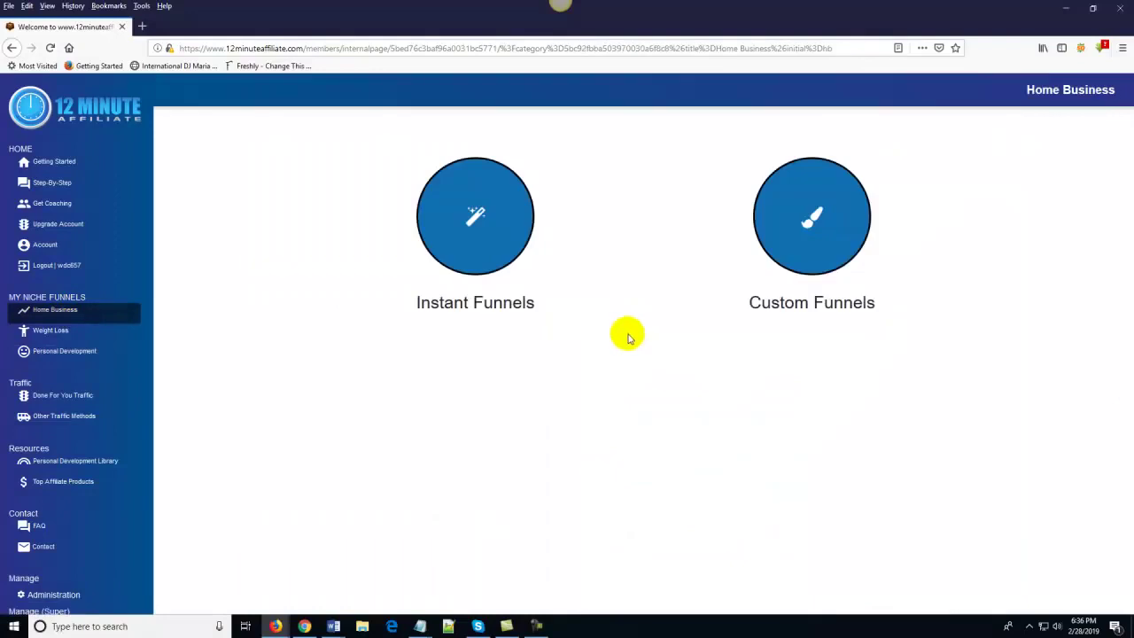
Set up a Home Biz: Funnel 10 custom funnel, Bridge Page Only, linking youraffiliatelink.com
left_click(833, 306)
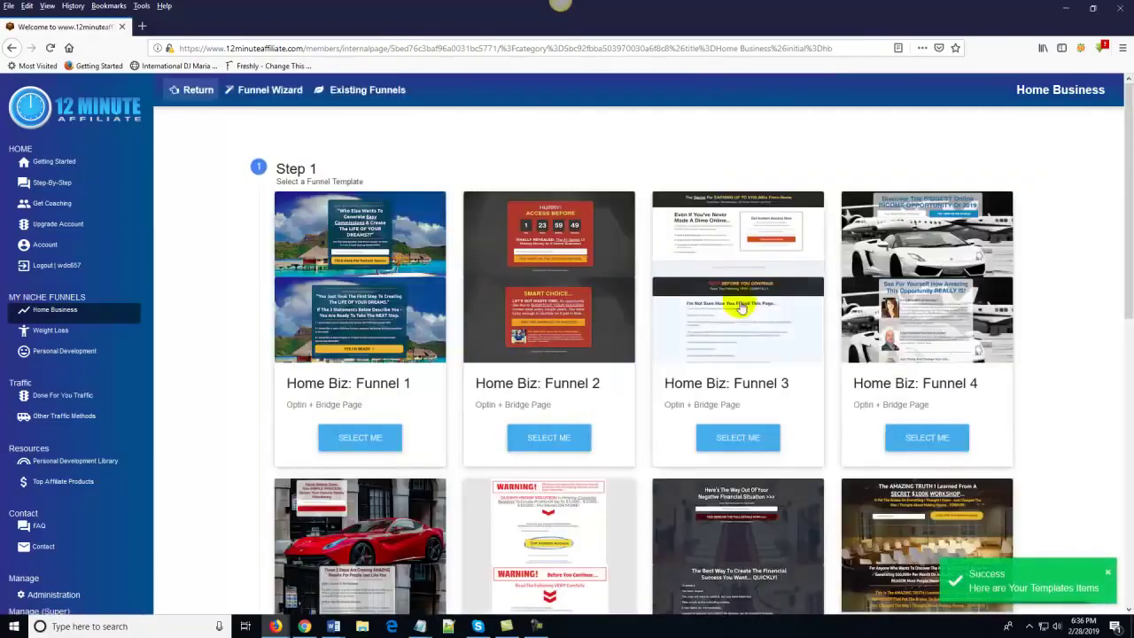
scroll(736, 296, "down", 5)
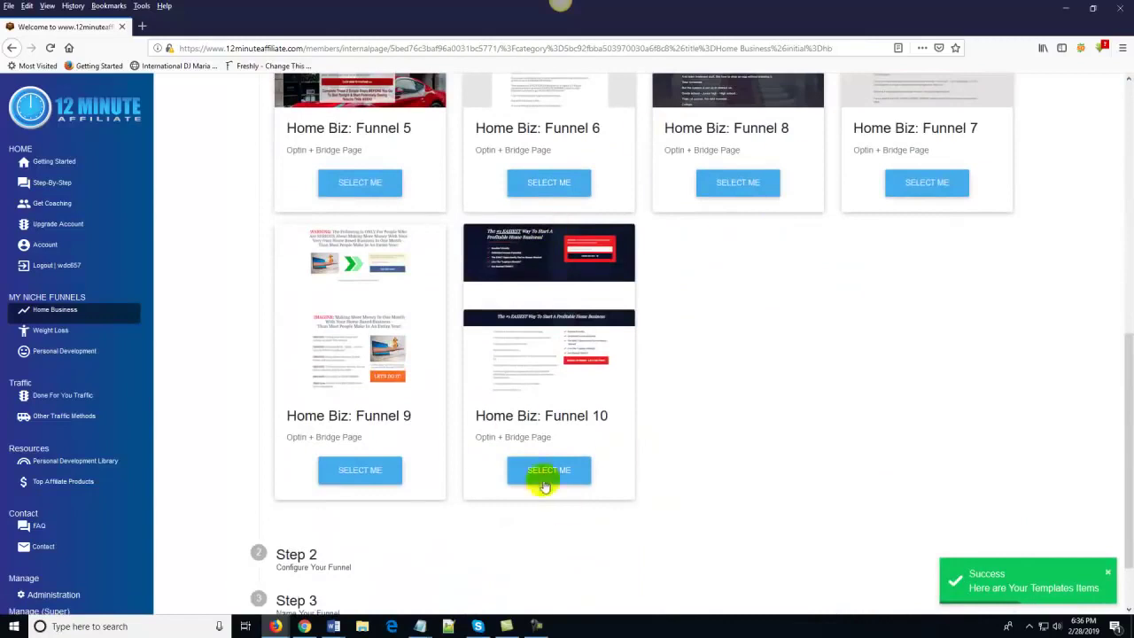
left_click(546, 470)
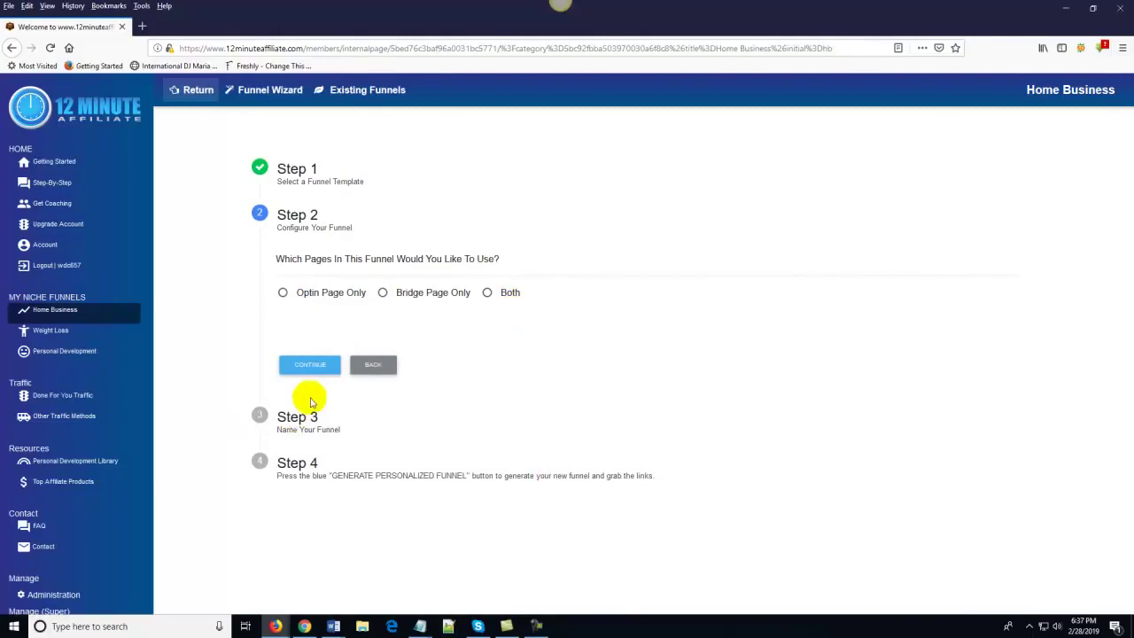
left_click(381, 293)
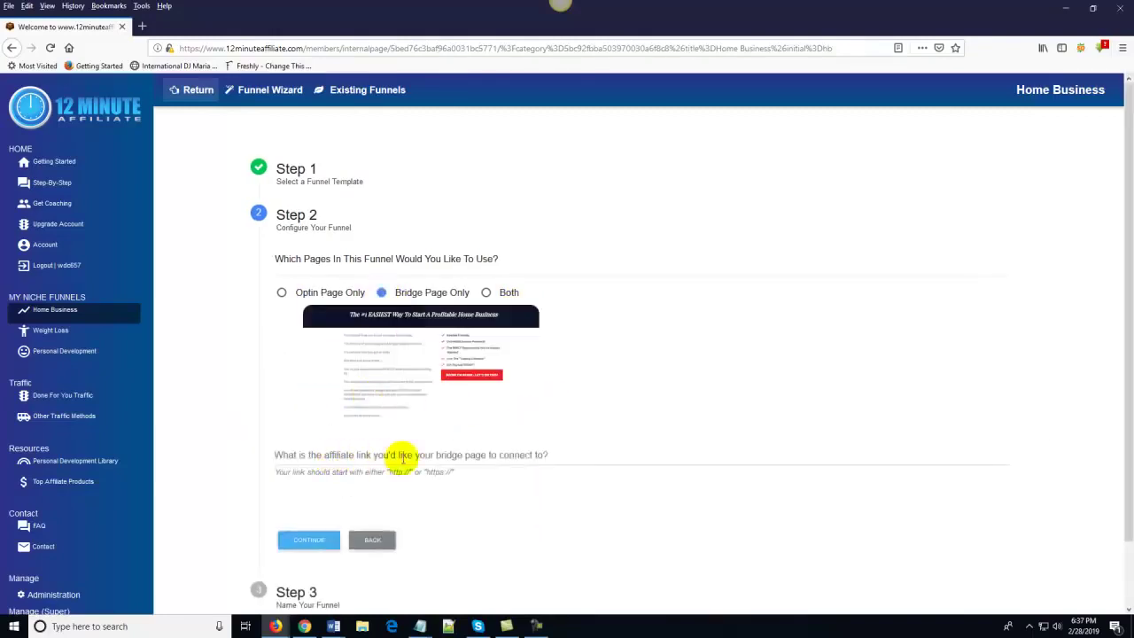
left_click(417, 458)
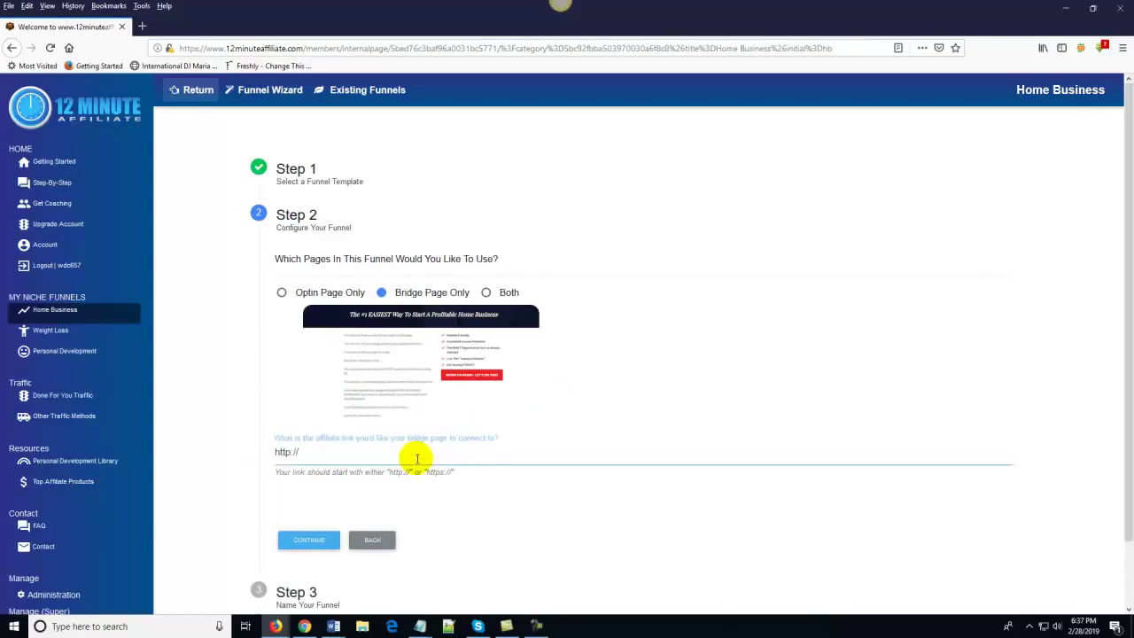
type("youraffiliatelink.com")
left_click(310, 540)
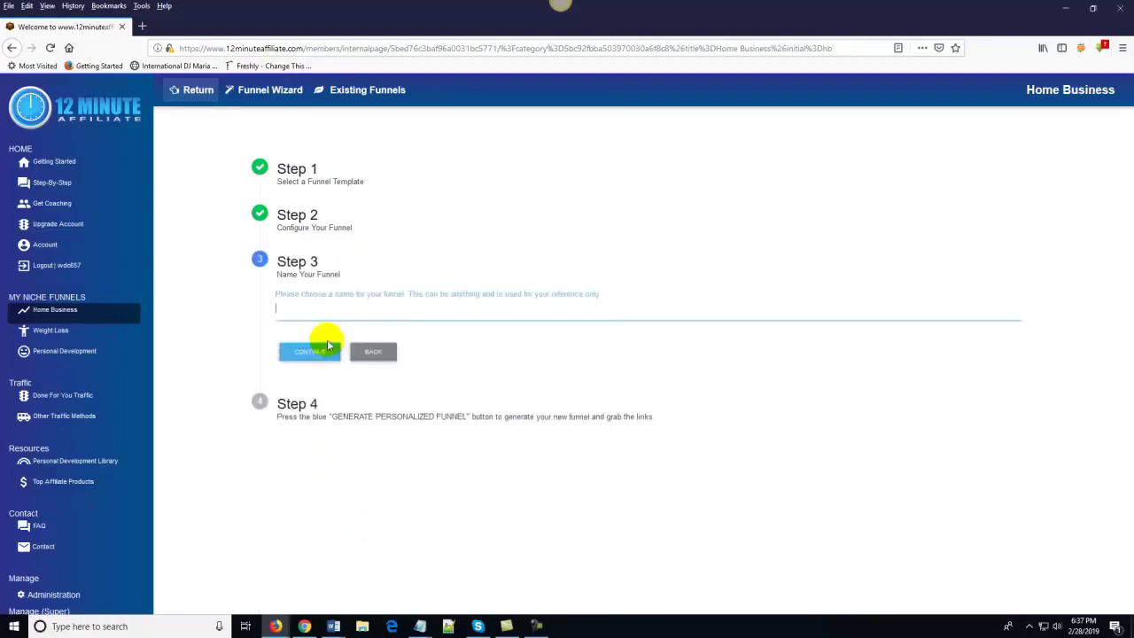
Name the funnel 'funnel1', generate its personalized bridge-page link, then go to Weight Loss
left_click(342, 317)
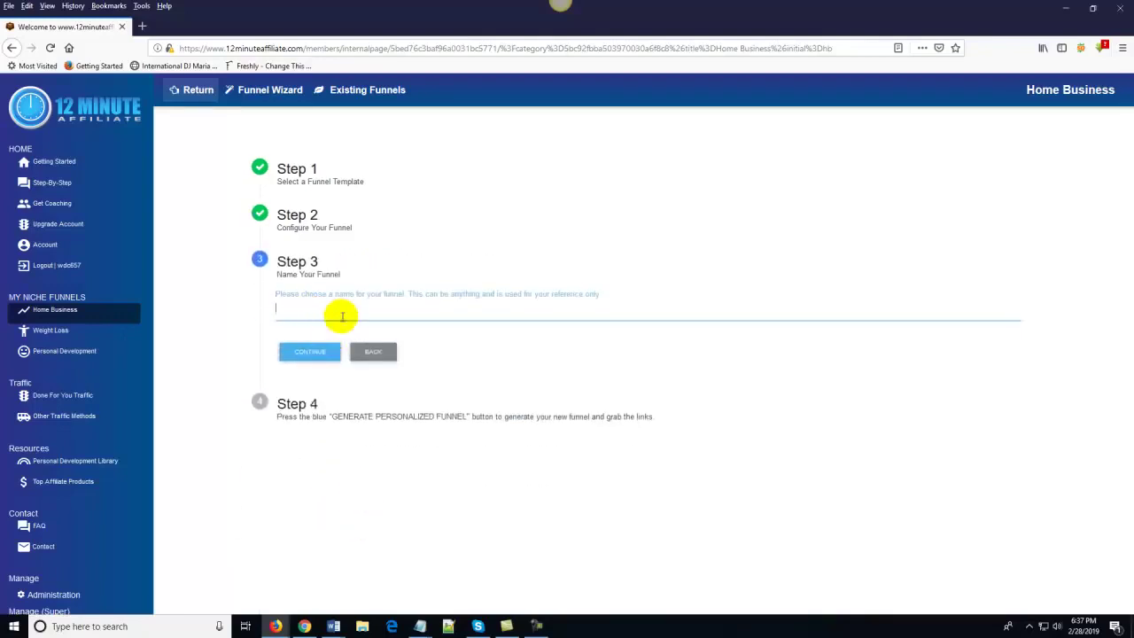
type("funnel14")
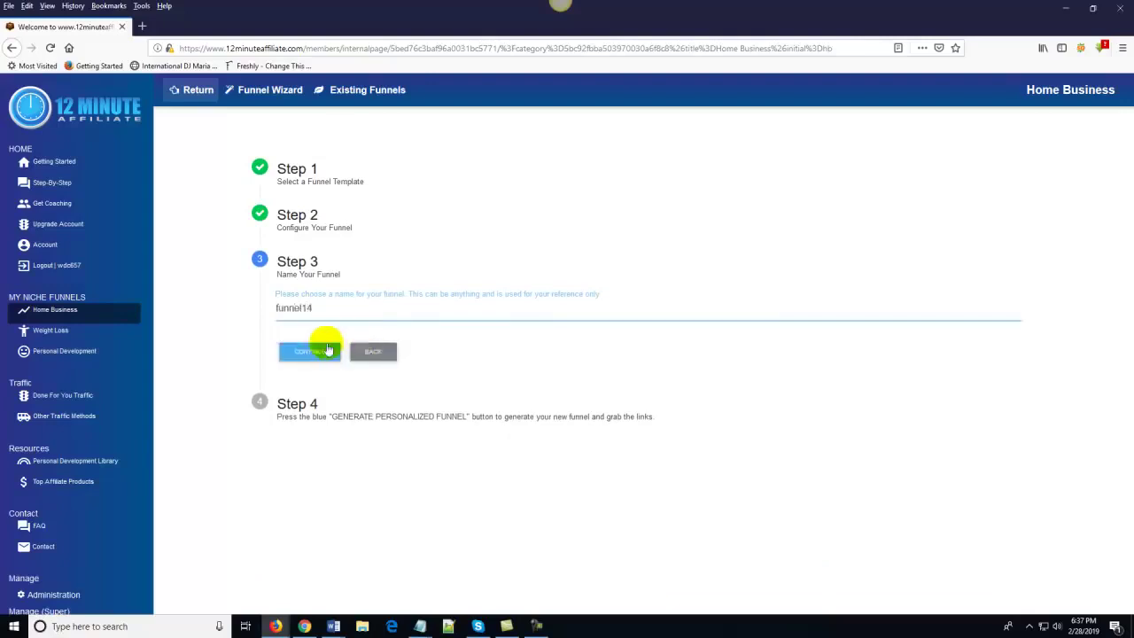
left_click(321, 352)
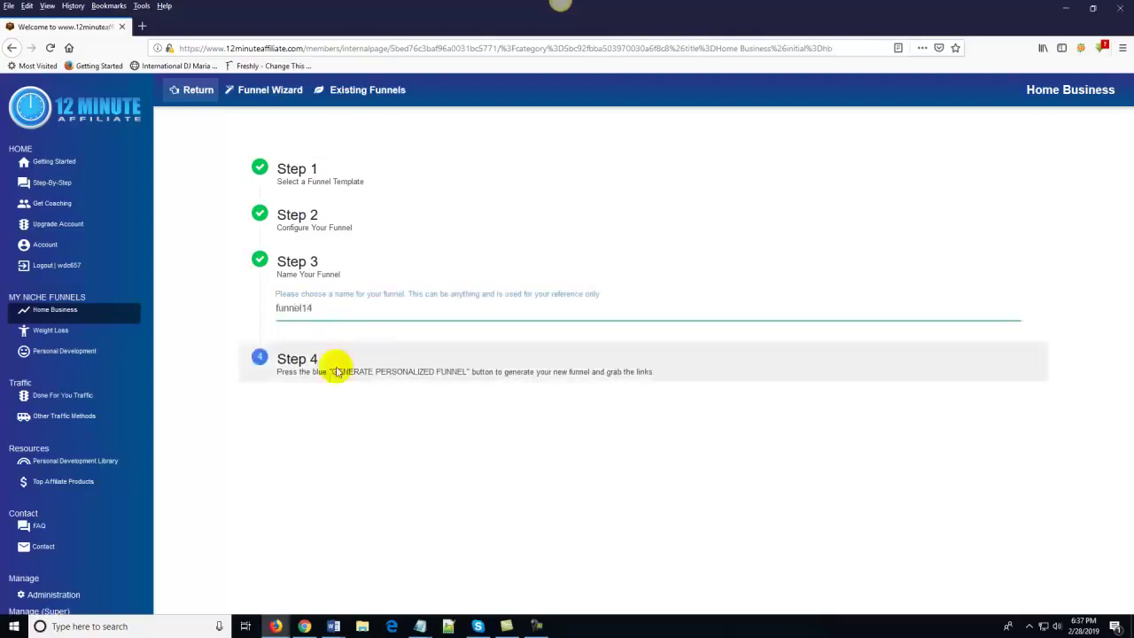
left_click(349, 377)
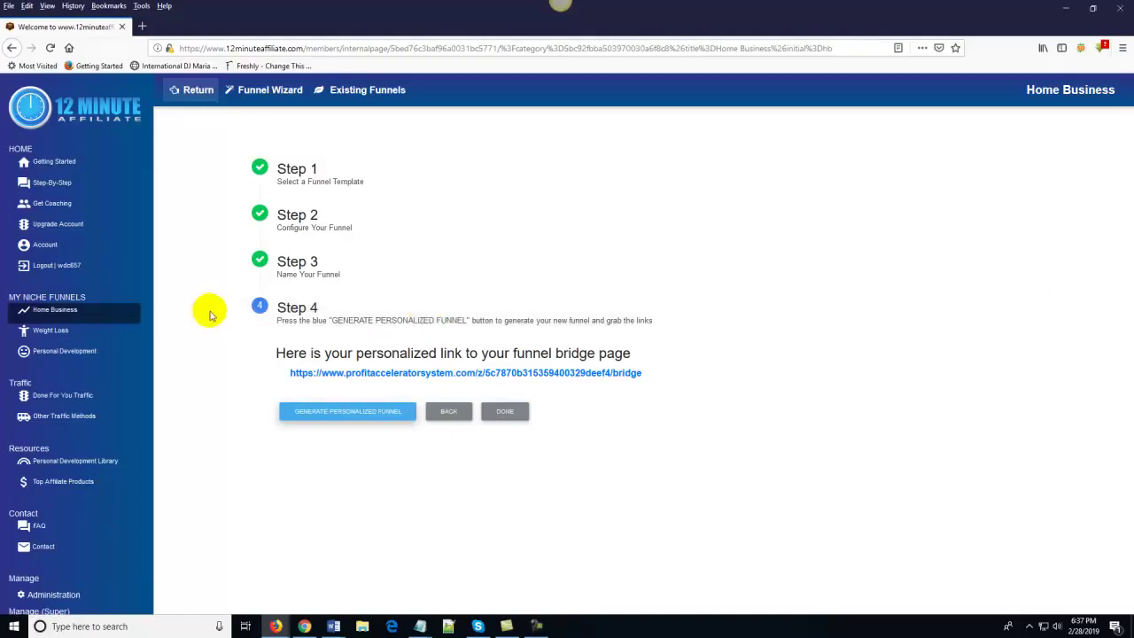
left_click(66, 333)
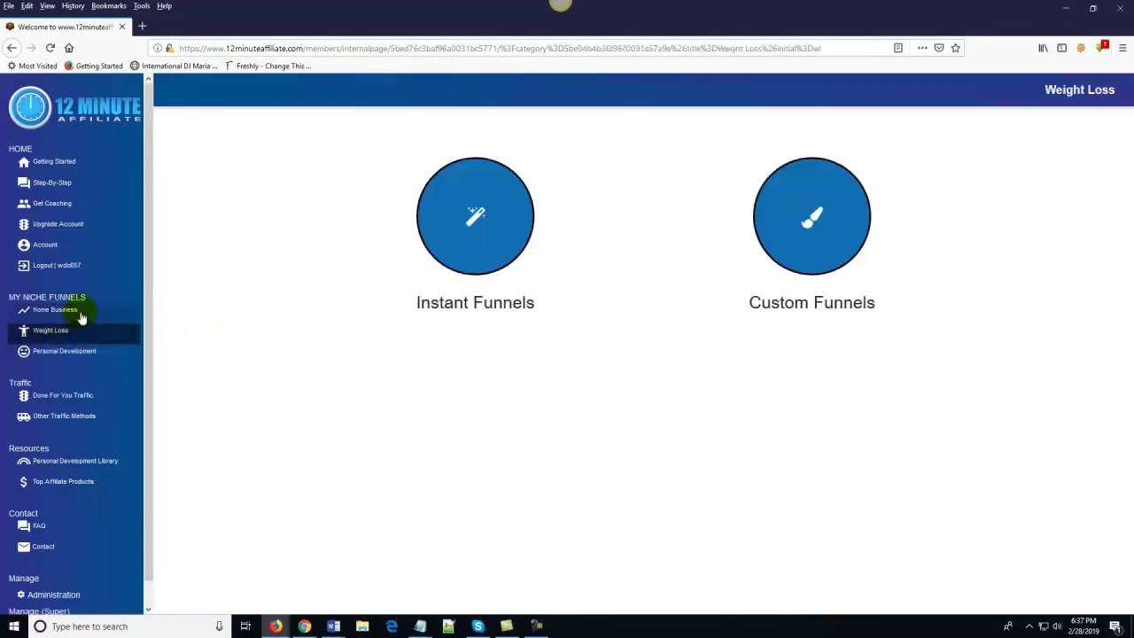
Browse the Weight Loss instant funnels list, then go to the Done For You Traffic page
left_click(498, 306)
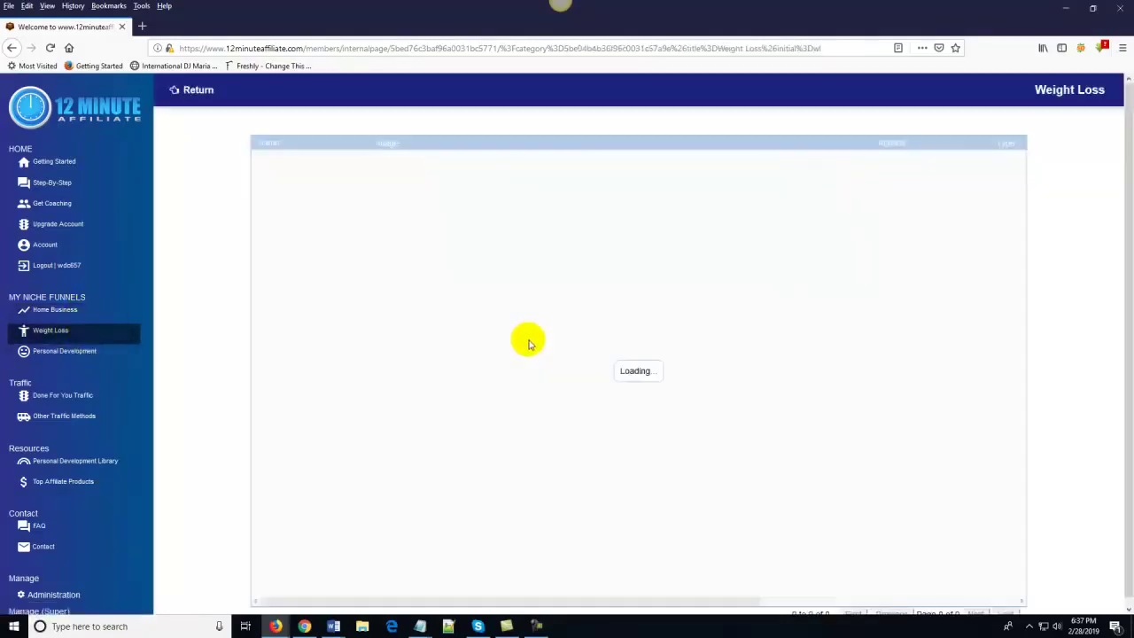
scroll(680, 308, "down", 10)
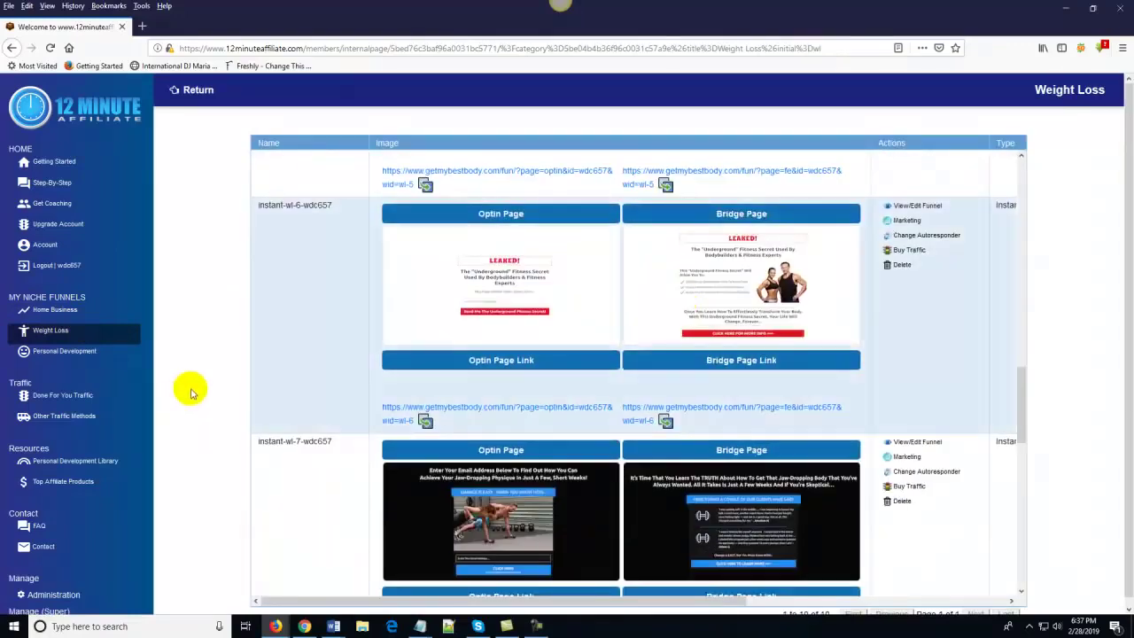
scroll(190, 387, "down", 1)
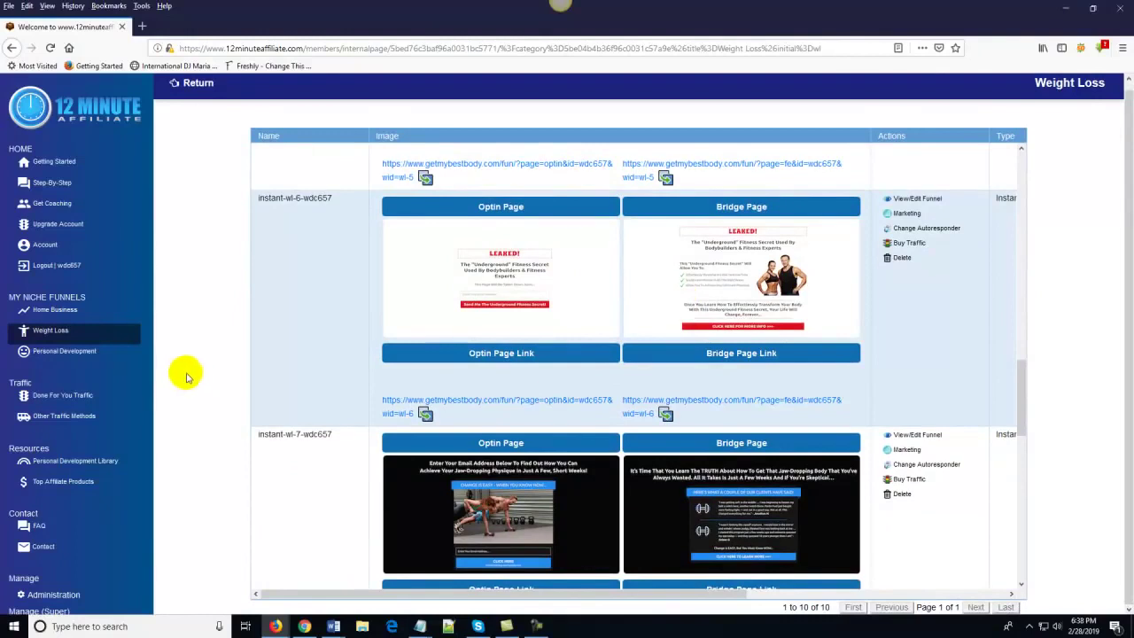
left_click(68, 397)
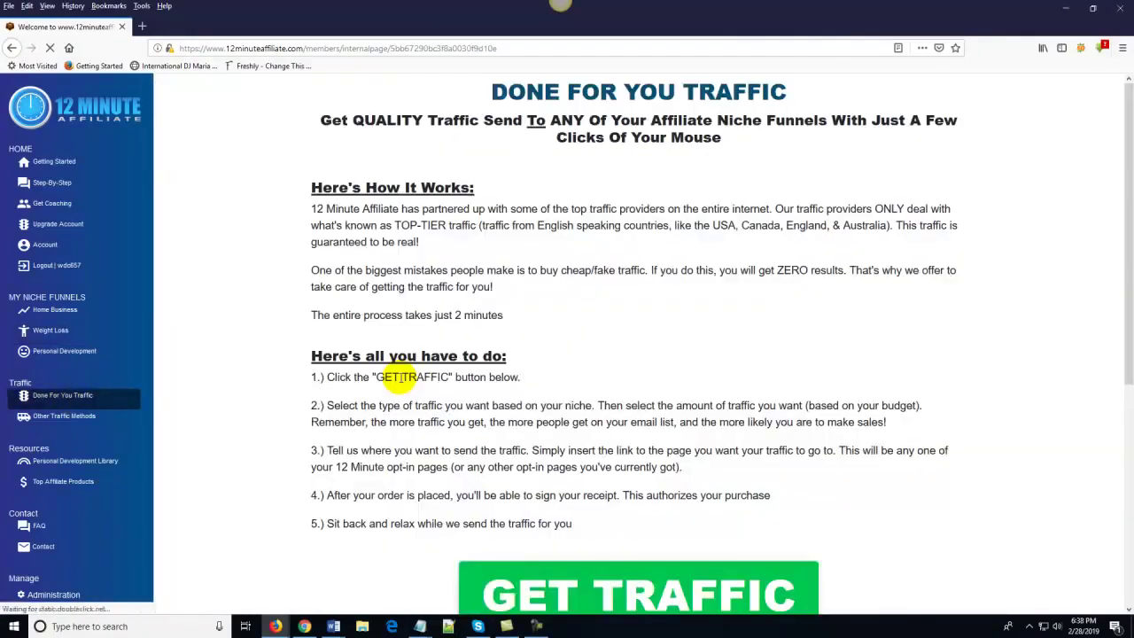
scroll(625, 336, "down", 3)
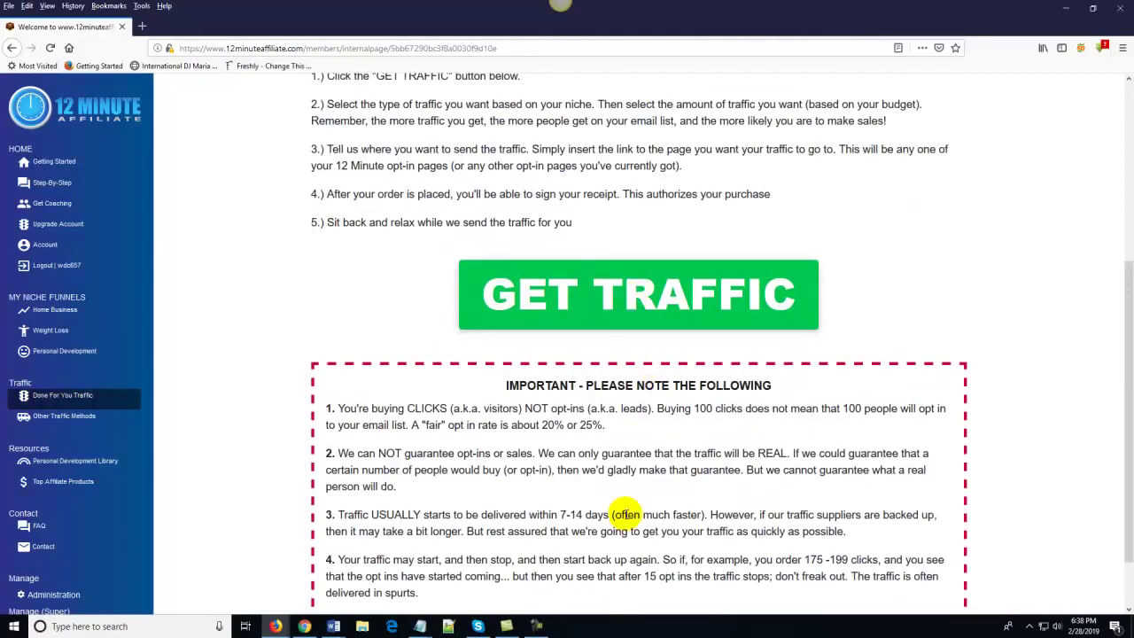
Read the Done For You Traffic page, then find the '16 Ways to Get Free Traffic' ebook under Other Traffic Methods
scroll(752, 514, "up", 3)
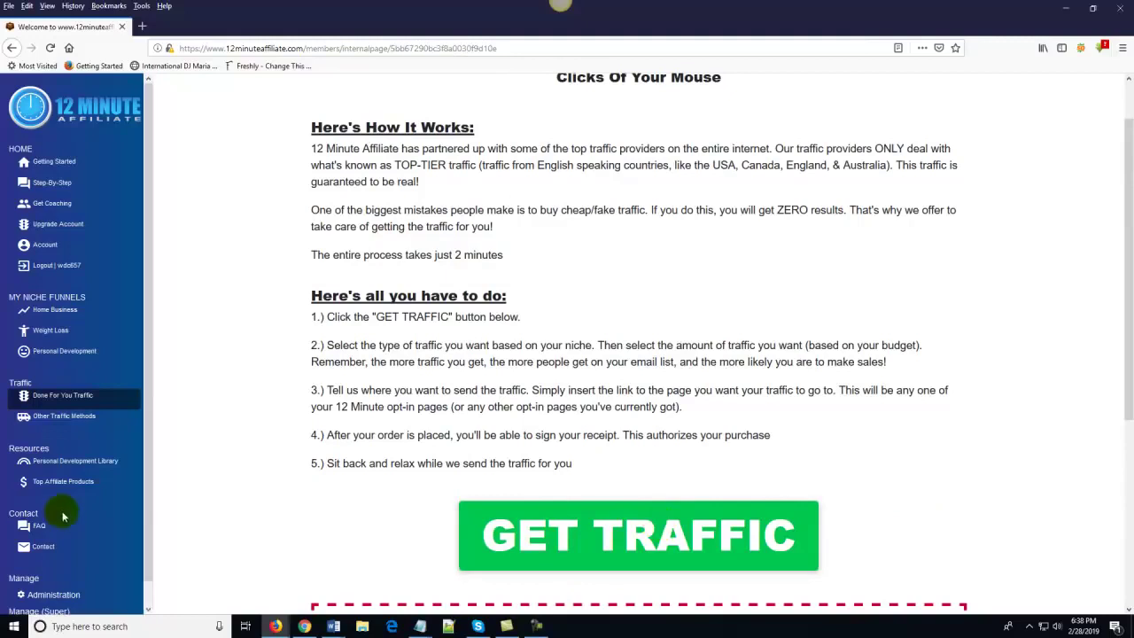
scroll(414, 387, "down", 1)
scroll(414, 387, "down", 2)
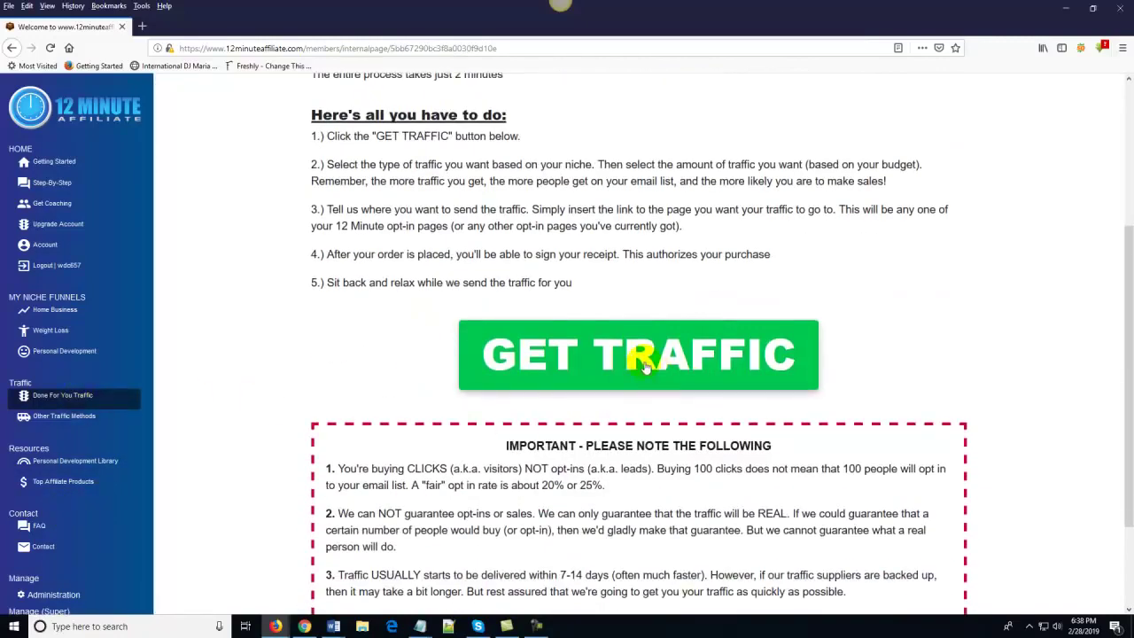
left_click(89, 422)
scroll(810, 383, "down", 1)
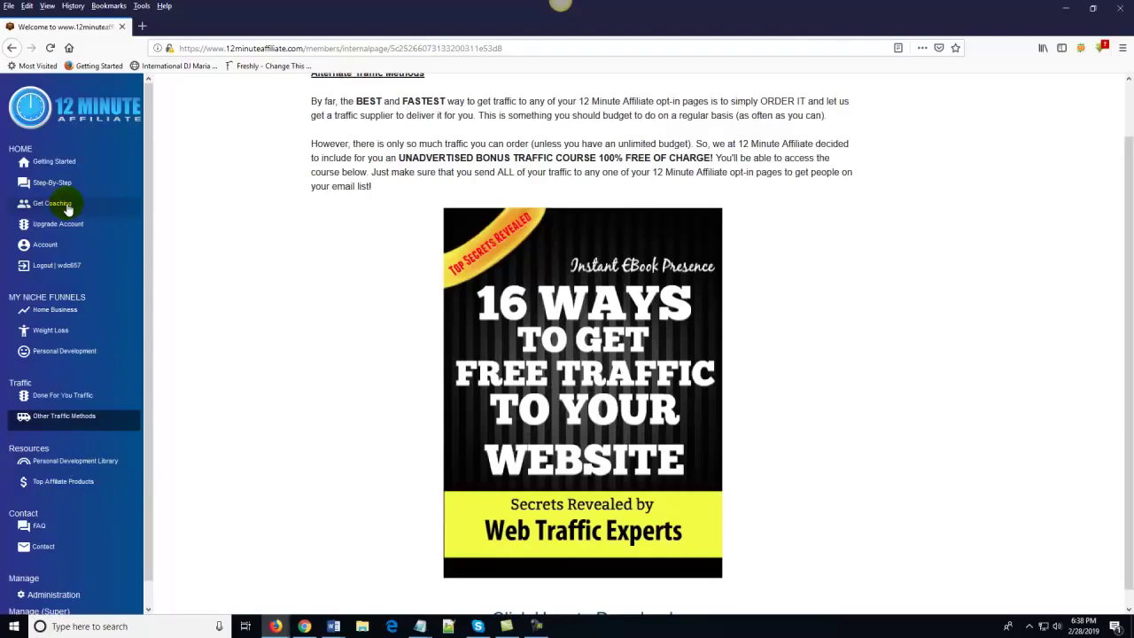
Go back to the Getting Started page with the completed checklist
left_click(63, 165)
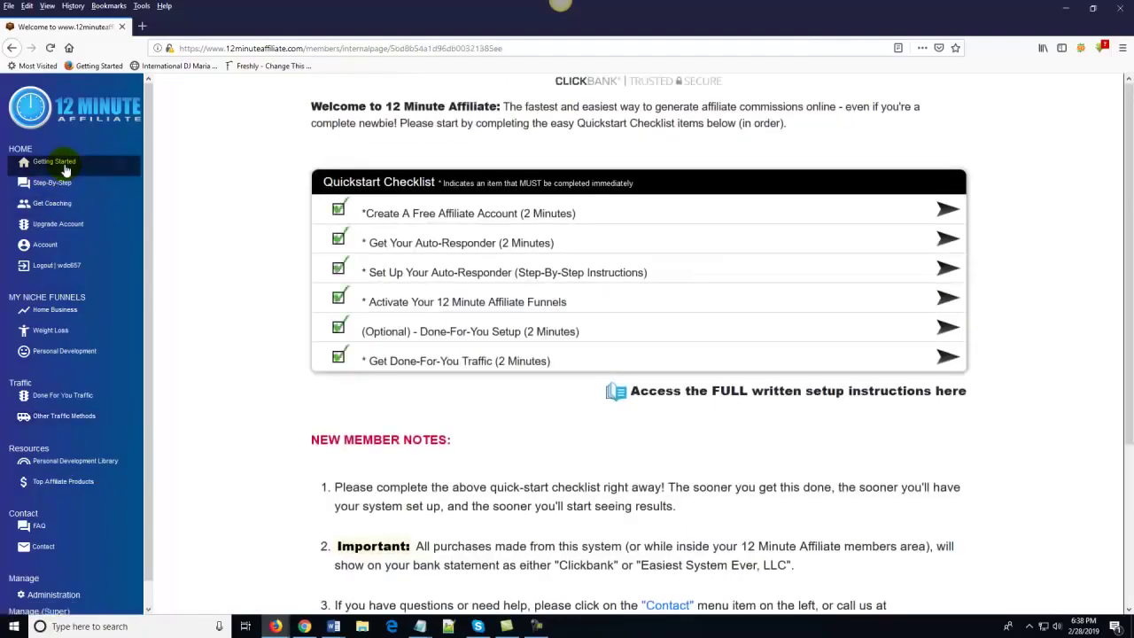